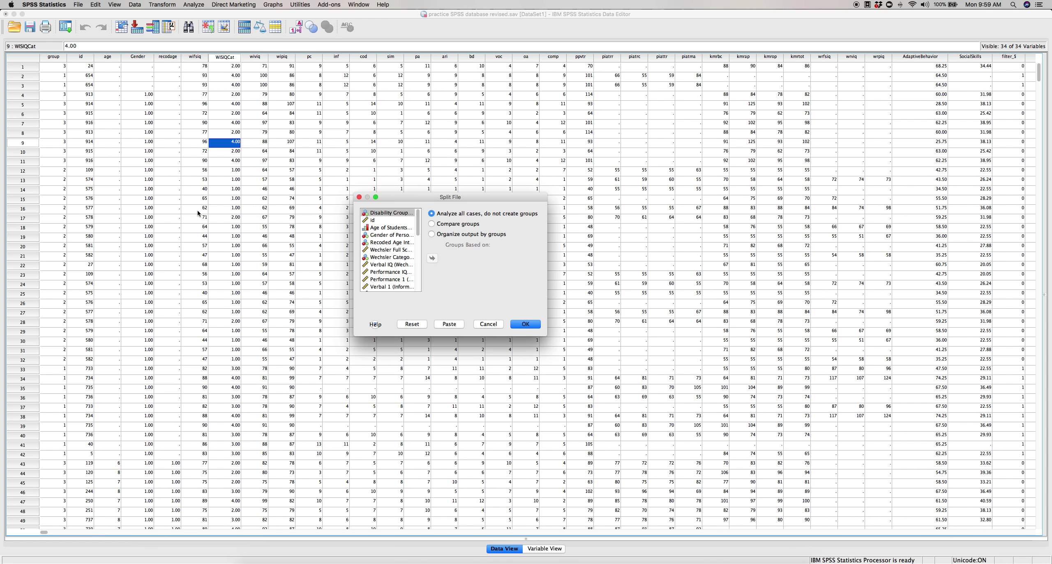
Split the file to compare groups based on Recoded Age Into Categories, sorting the file by the grouping variable
click(431, 224)
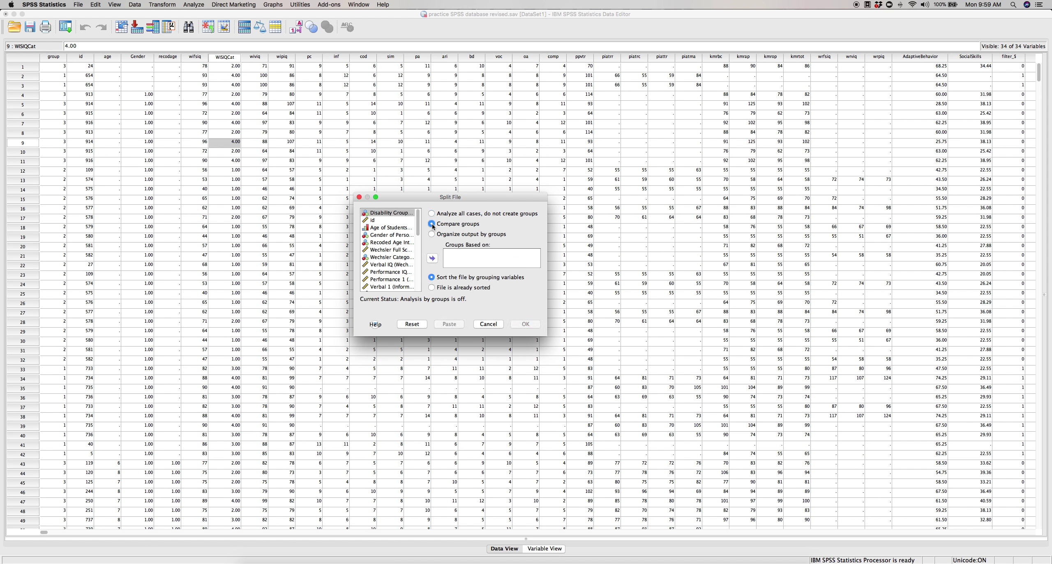
click(385, 242)
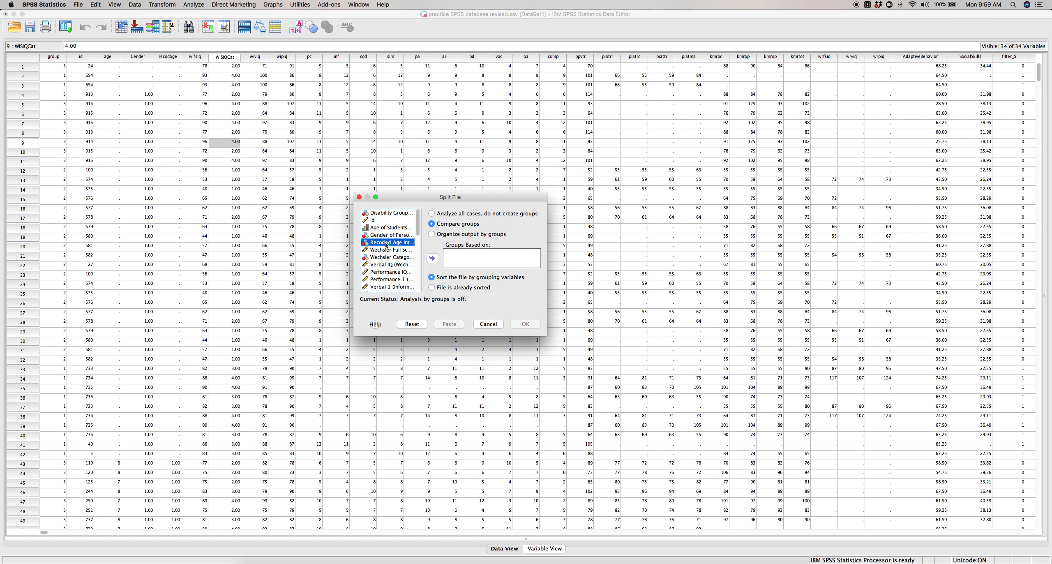
click(432, 258)
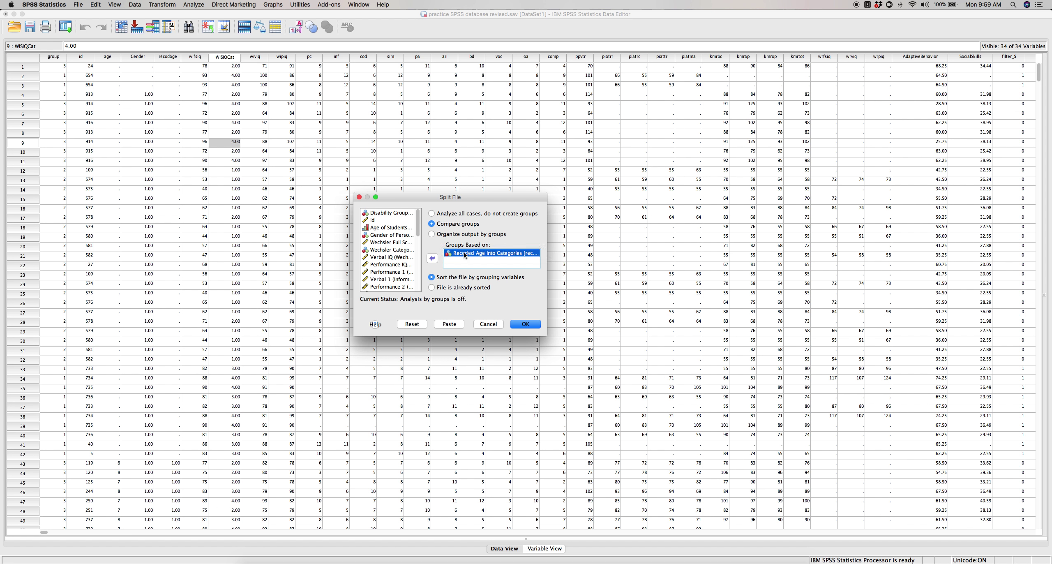
click(521, 324)
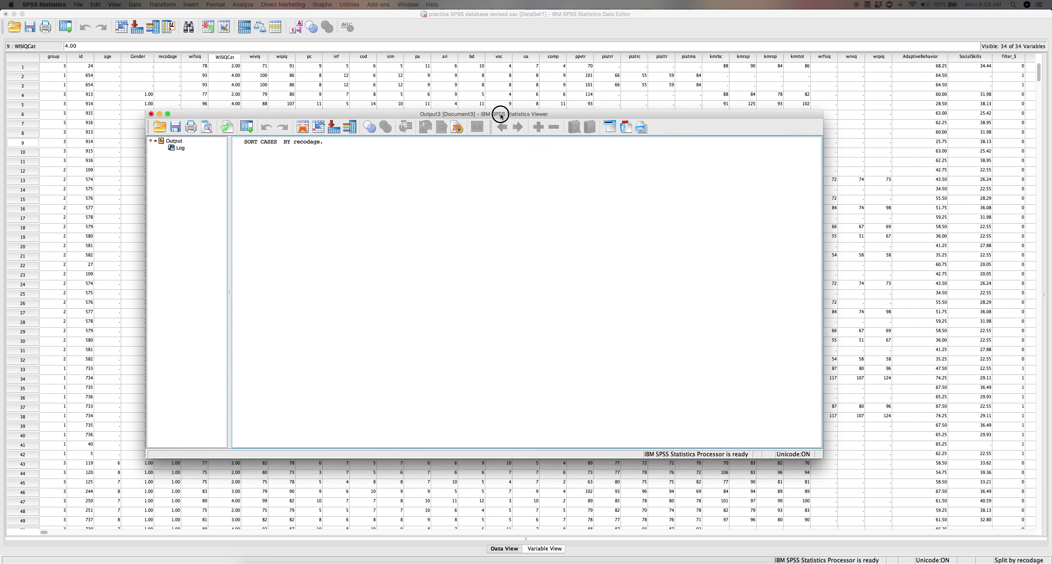
click(252, 152)
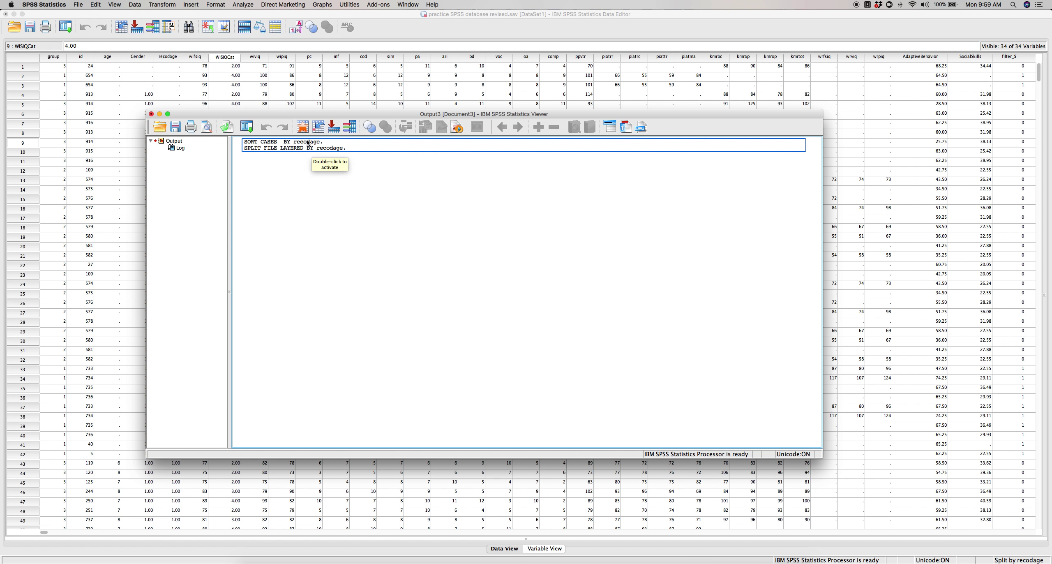
Run Frequencies on Wechsler Full Scale IQ with skewness and kurtosis statistics and without frequency tables
click(259, 40)
click(243, 5)
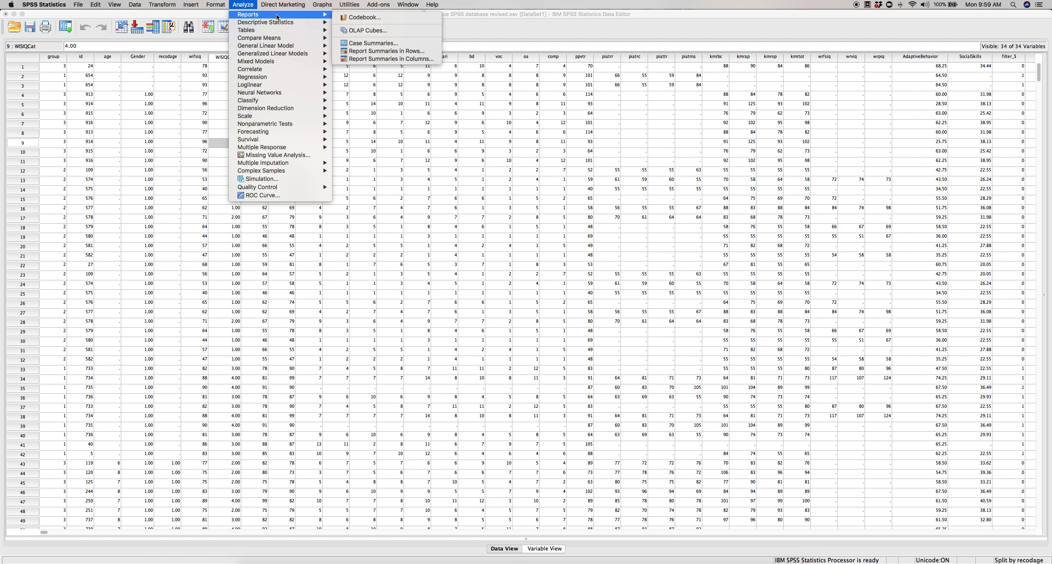
mouse_move(304, 23)
click(351, 23)
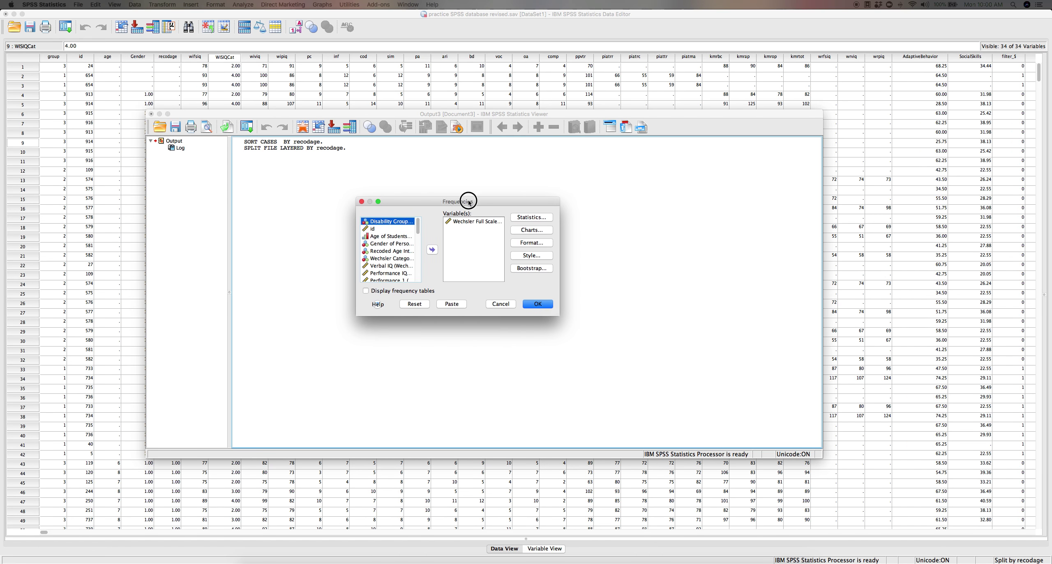
drag(472, 201, 450, 196)
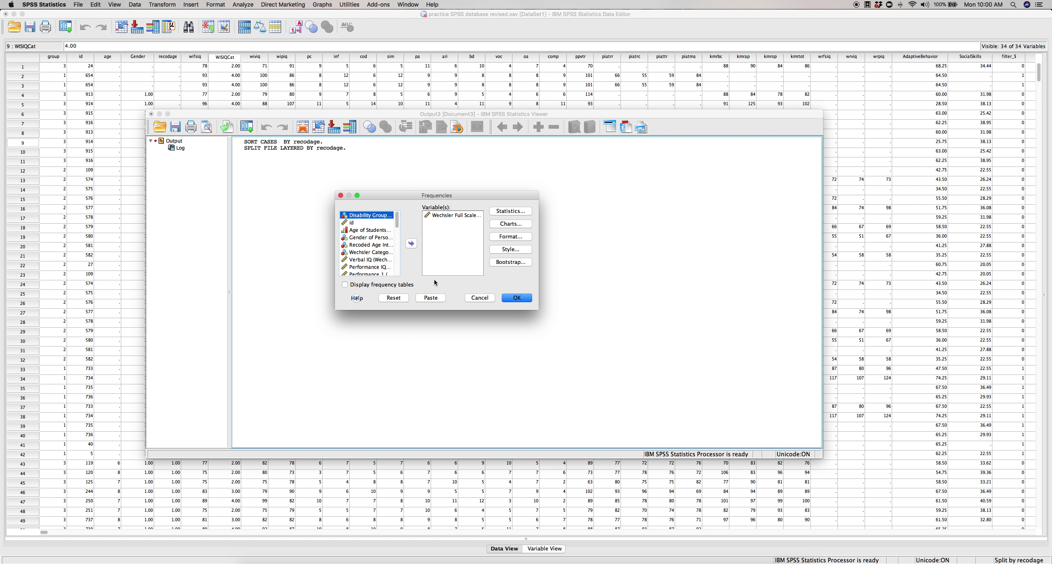
click(516, 210)
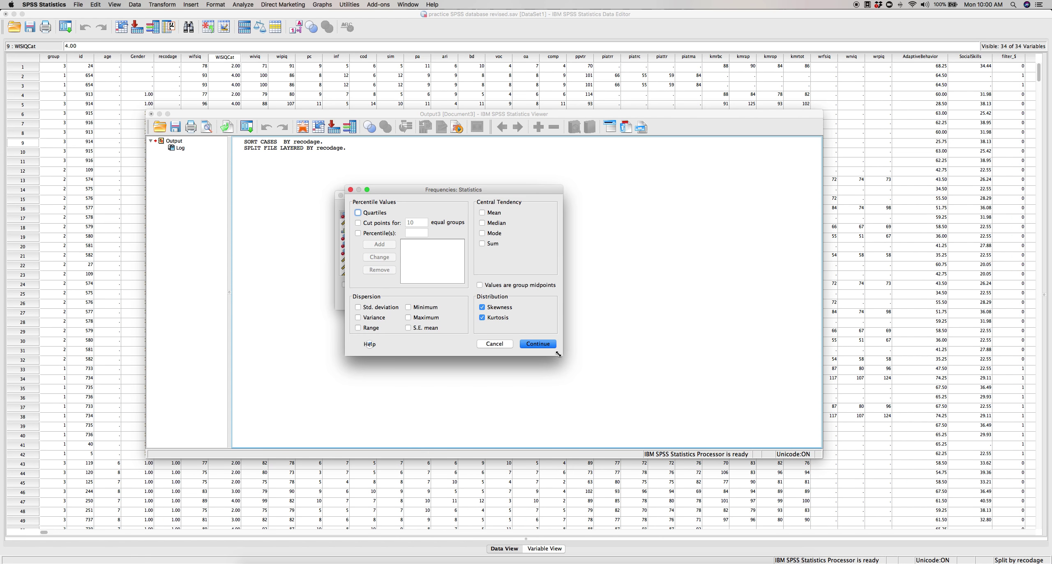
click(536, 344)
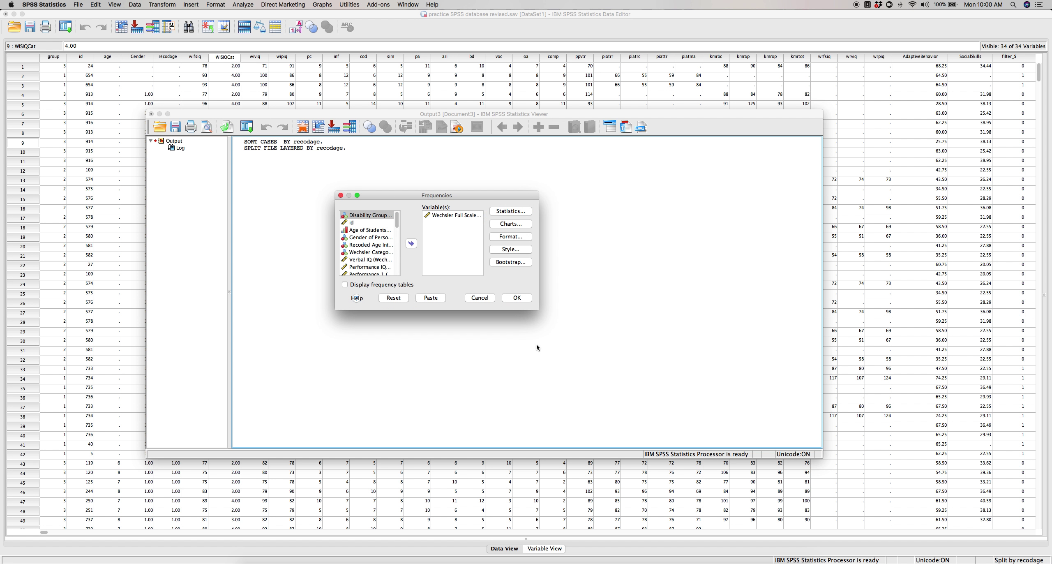
click(510, 298)
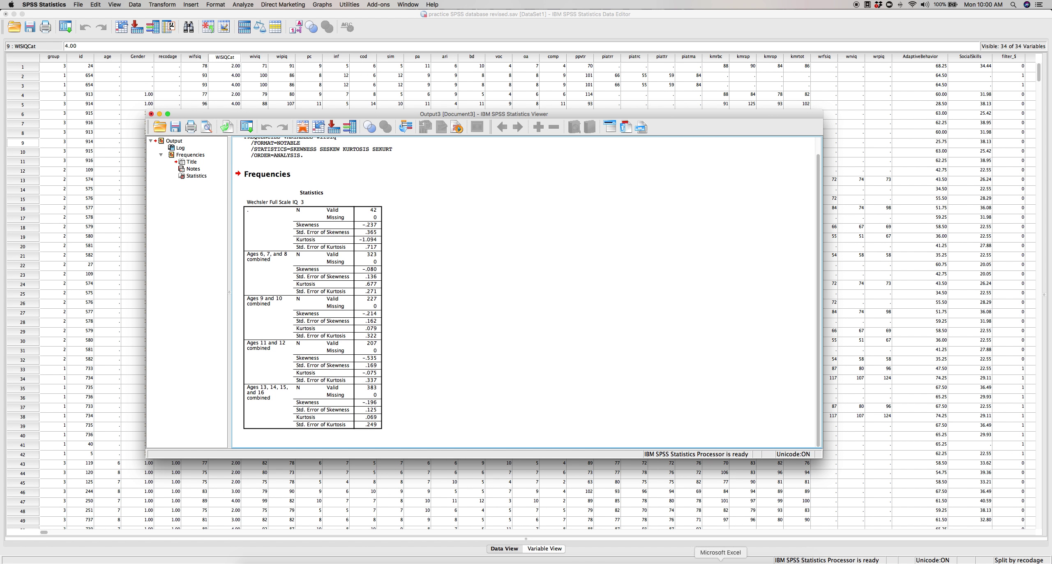
Switch to the Skewness_&_Kurtosis_Calculator workbook in Excel and compare its skewness and kurtosis entries with the age groups' statistics
click(720, 560)
drag(787, 60, 590, 176)
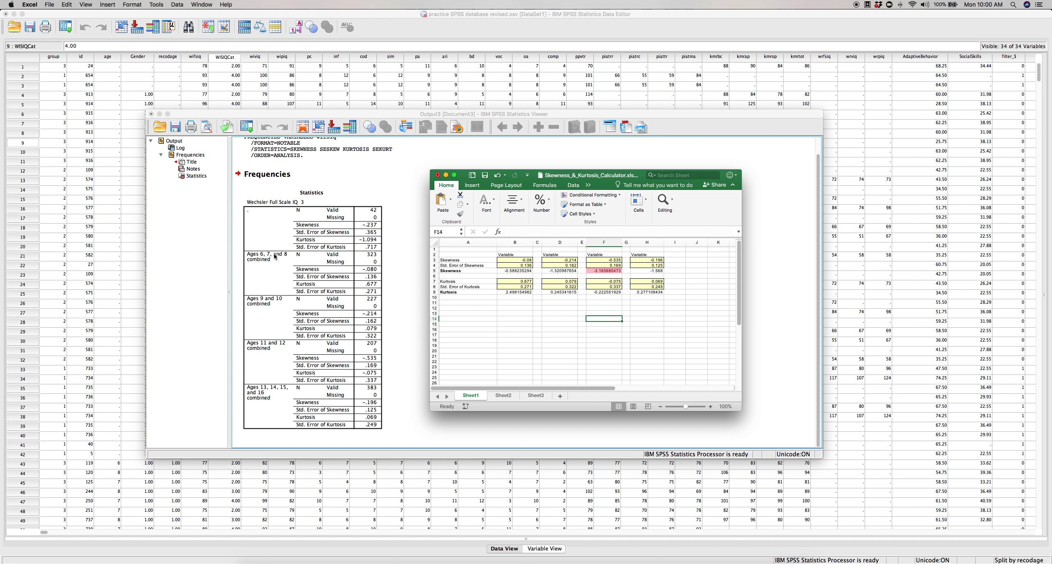
click(519, 254)
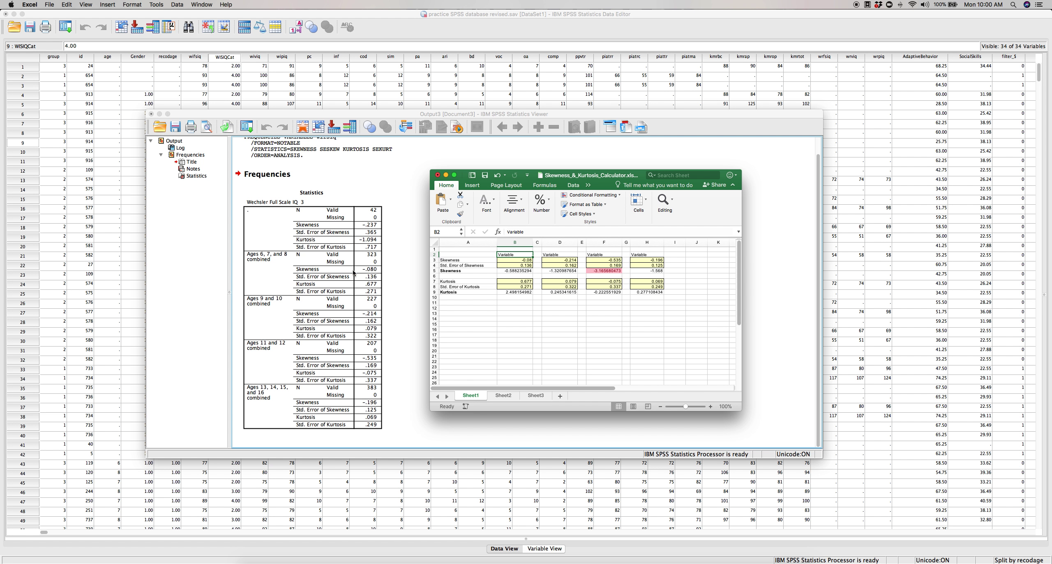
click(528, 260)
click(529, 282)
click(528, 287)
click(511, 323)
click(592, 271)
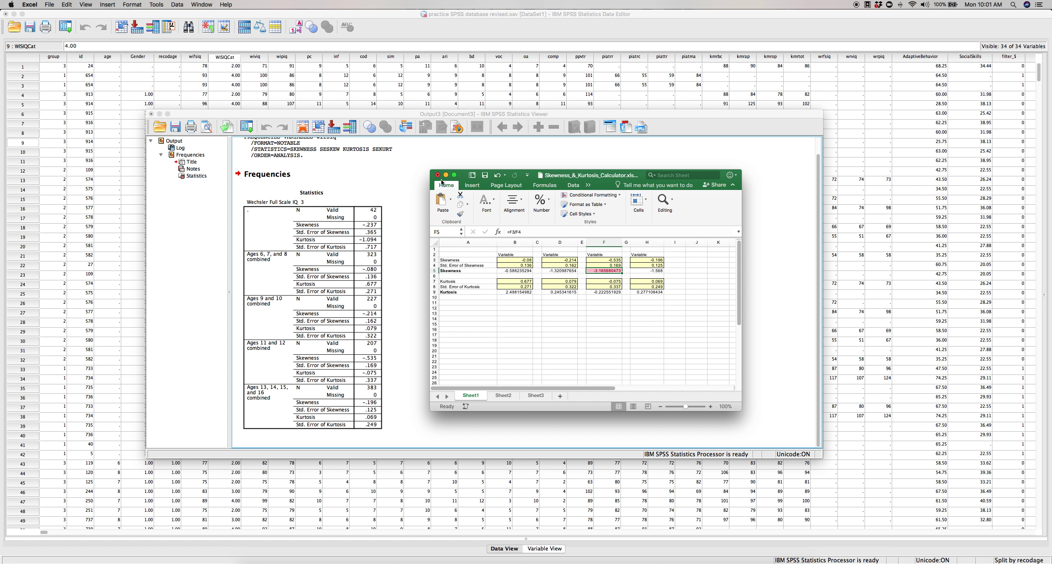
Return to SPSS and turn off the file split so that all cases are analyzed without groups
click(508, 145)
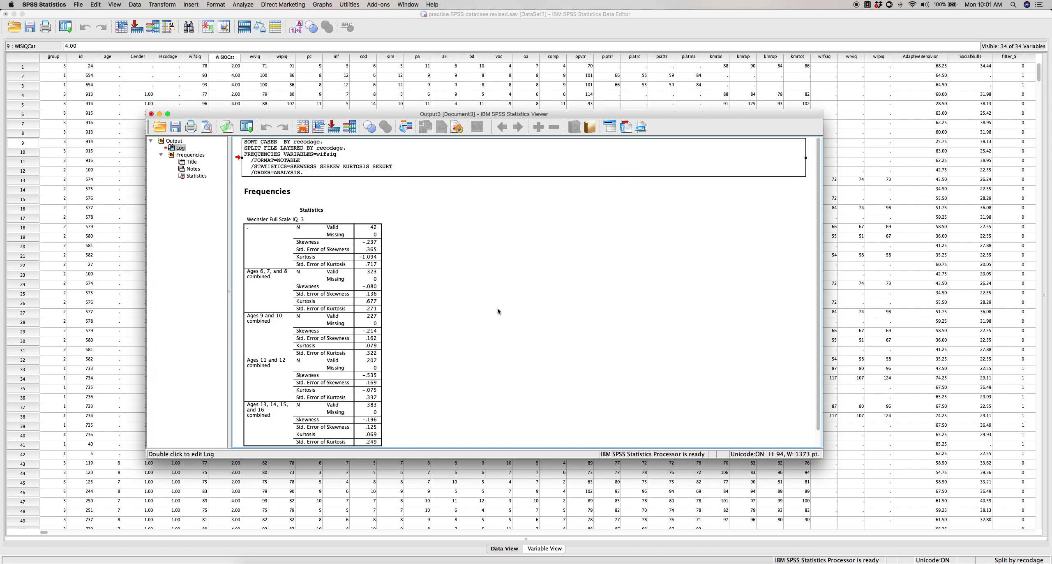
click(135, 4)
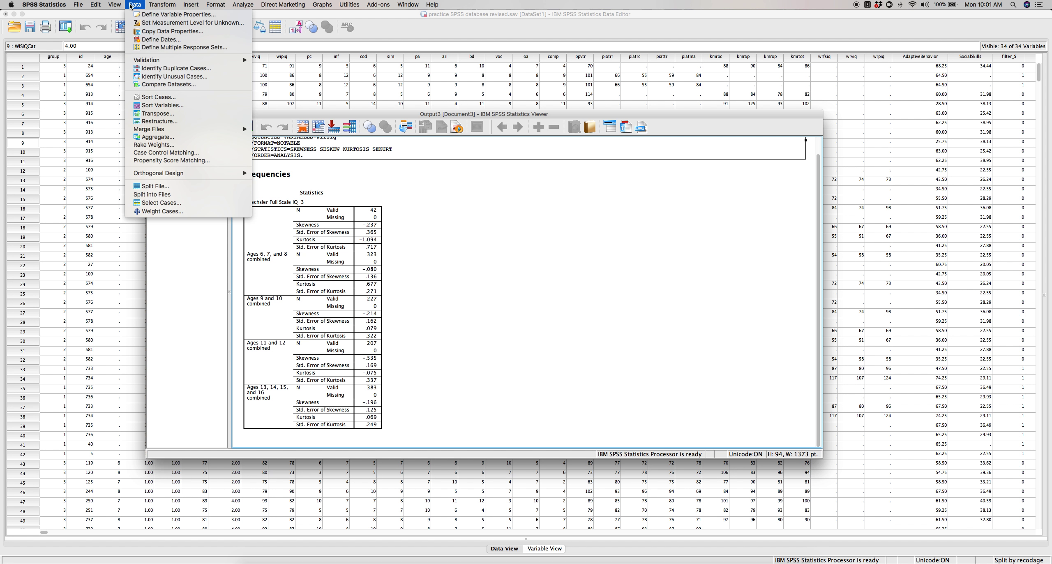
click(156, 186)
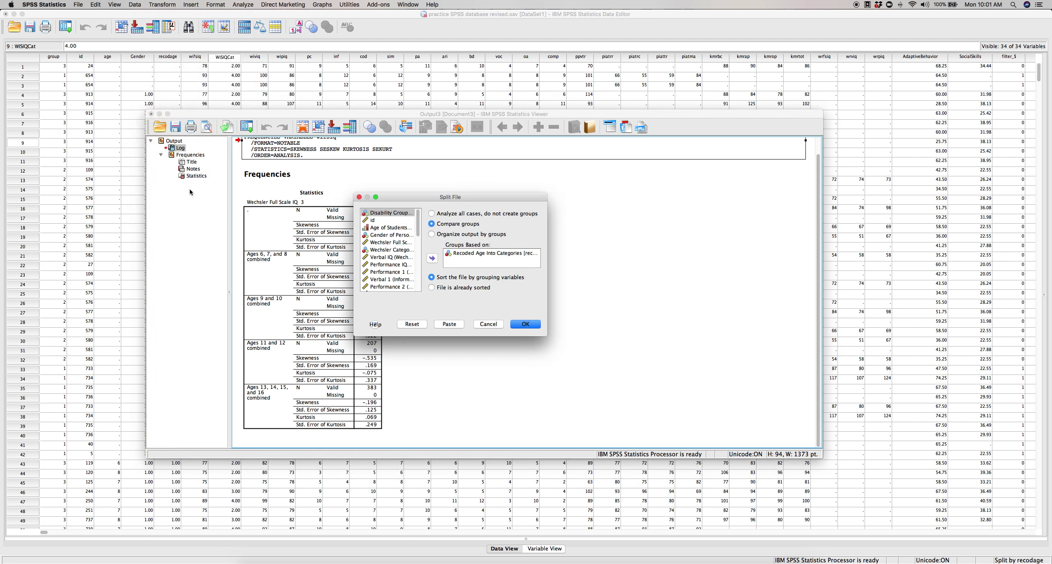
click(432, 214)
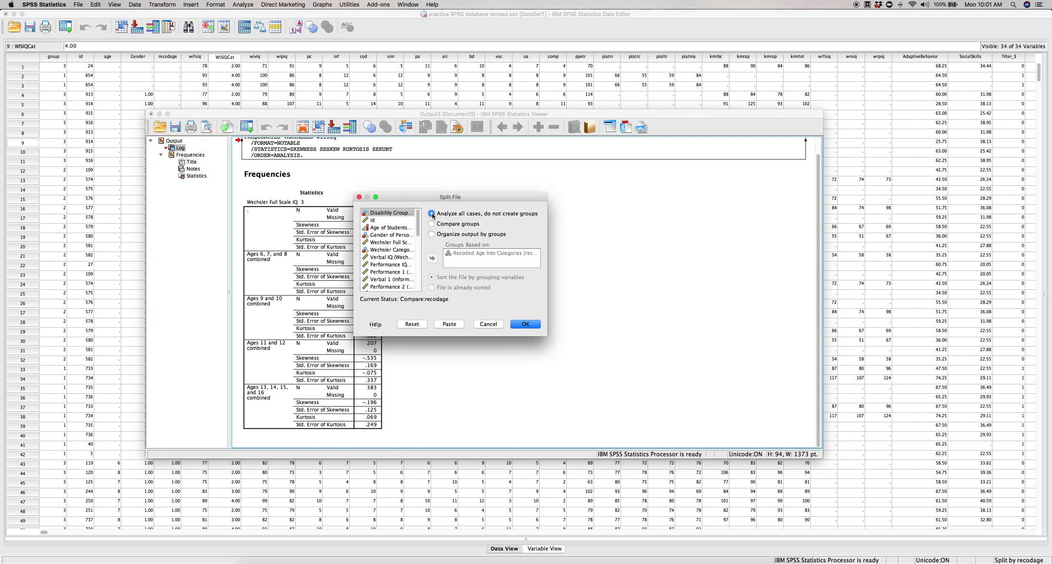
click(527, 324)
click(274, 427)
click(462, 369)
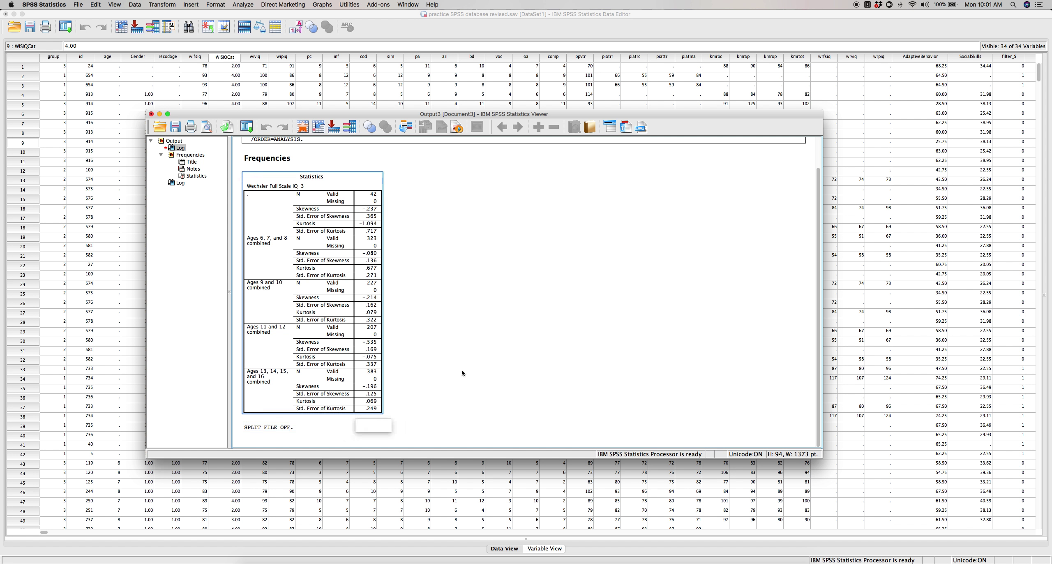
Open the Univariate general linear model and check Wechsler Full Scale IQ as dependent variable and Recoded Age Into Categories as fixed factor
click(243, 5)
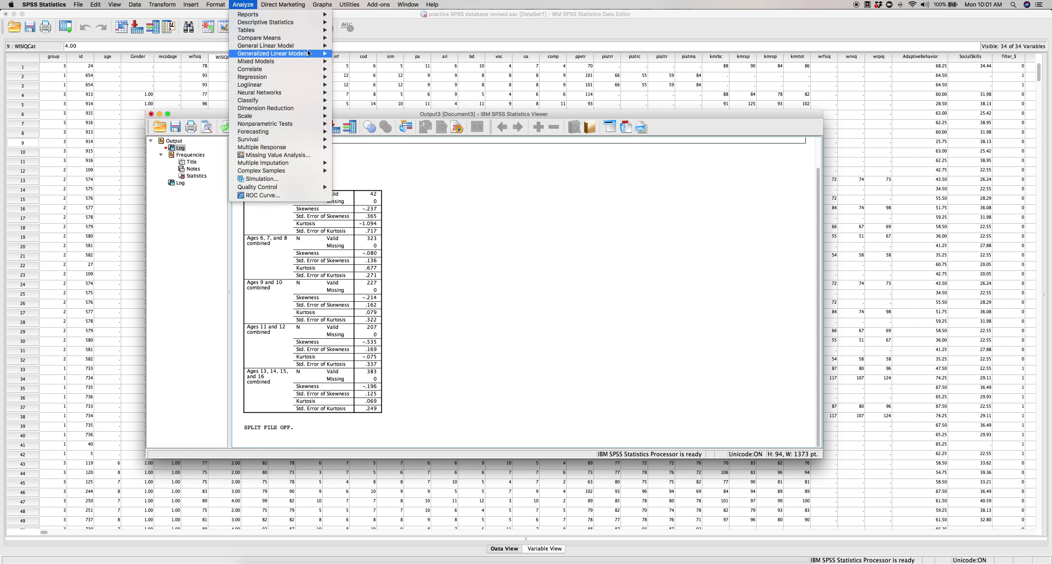
mouse_move(307, 47)
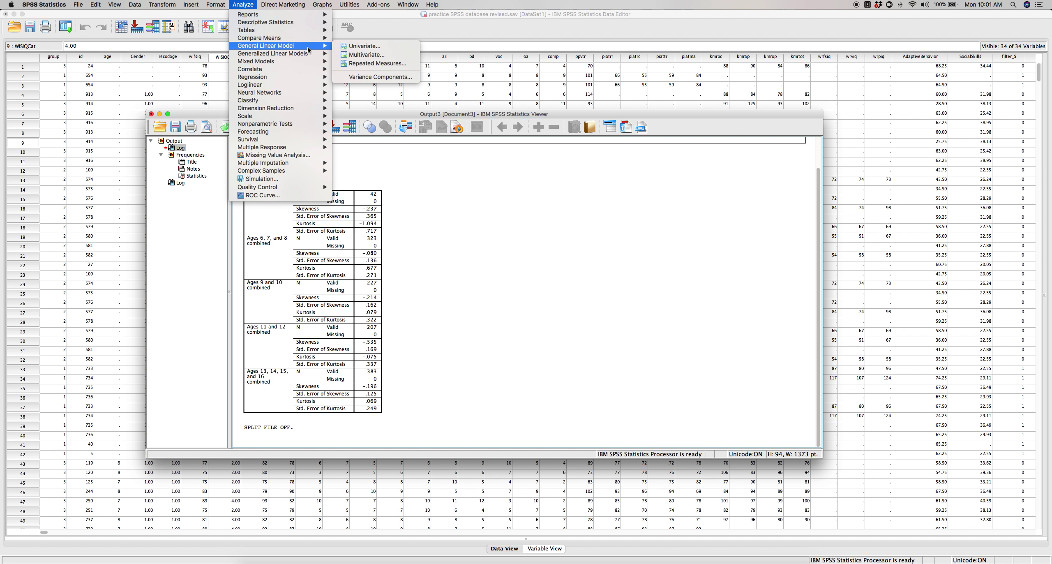
click(375, 48)
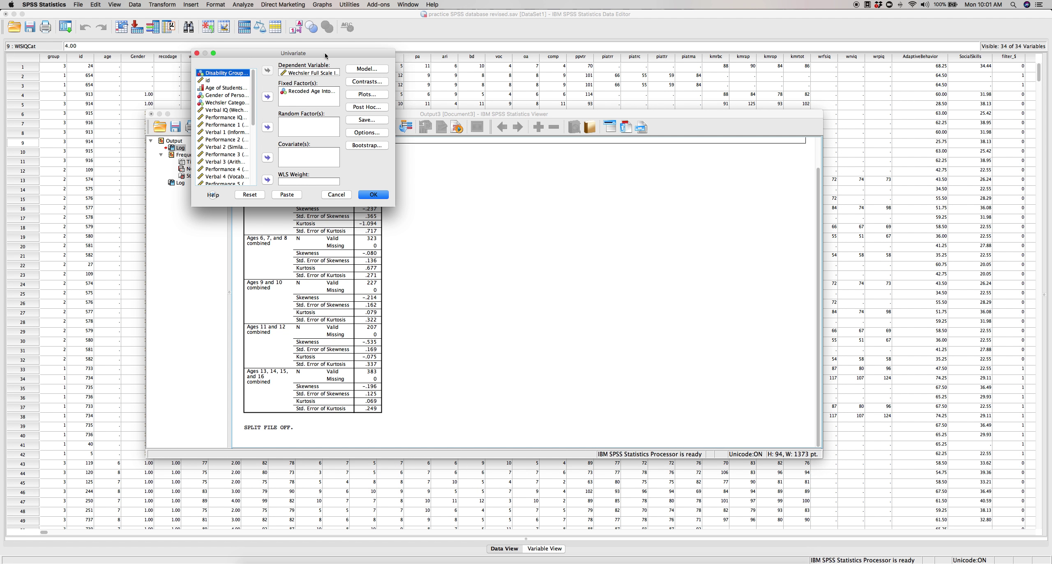
click(306, 73)
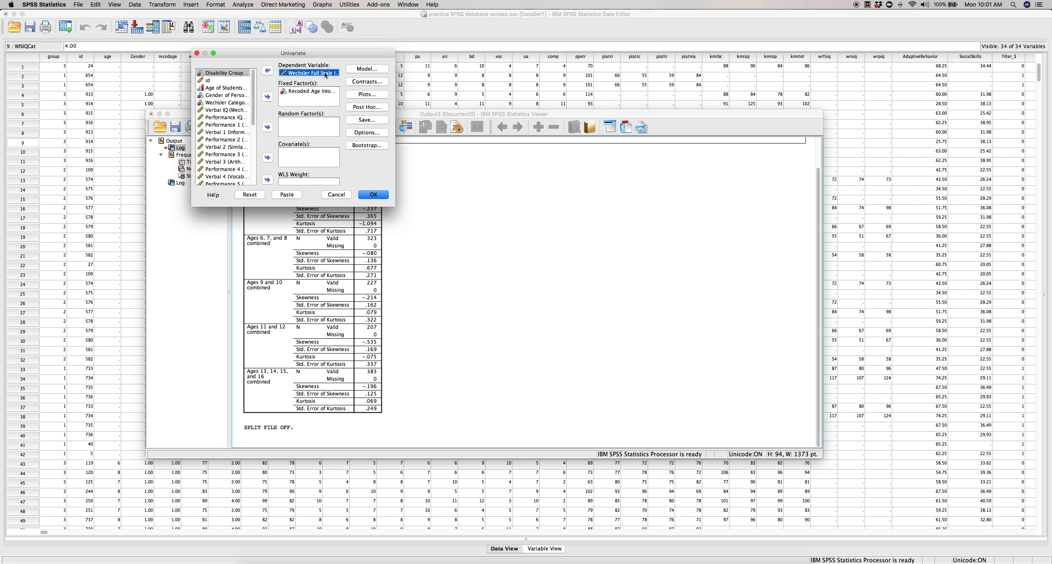
click(325, 92)
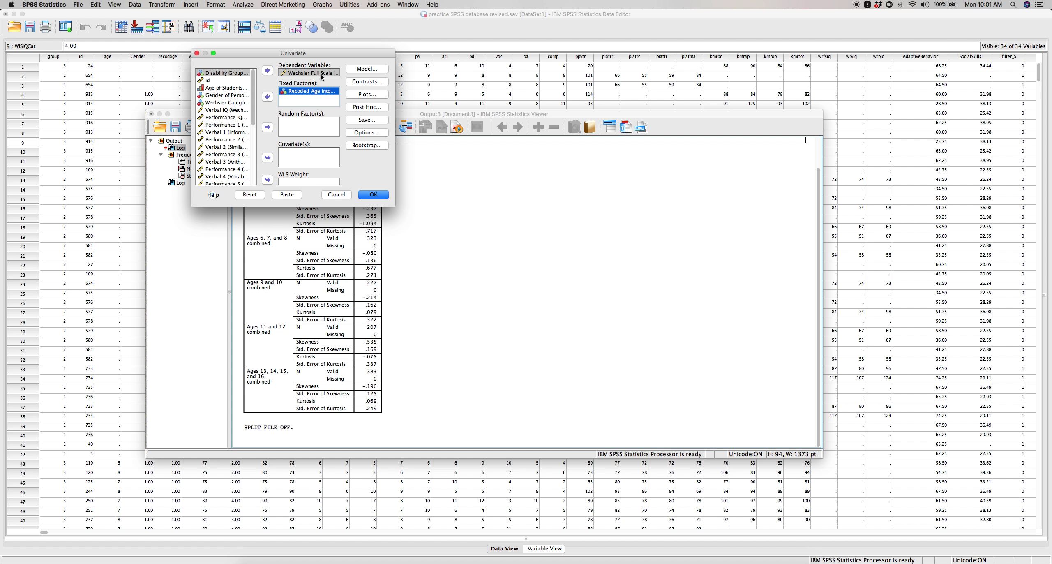
click(321, 74)
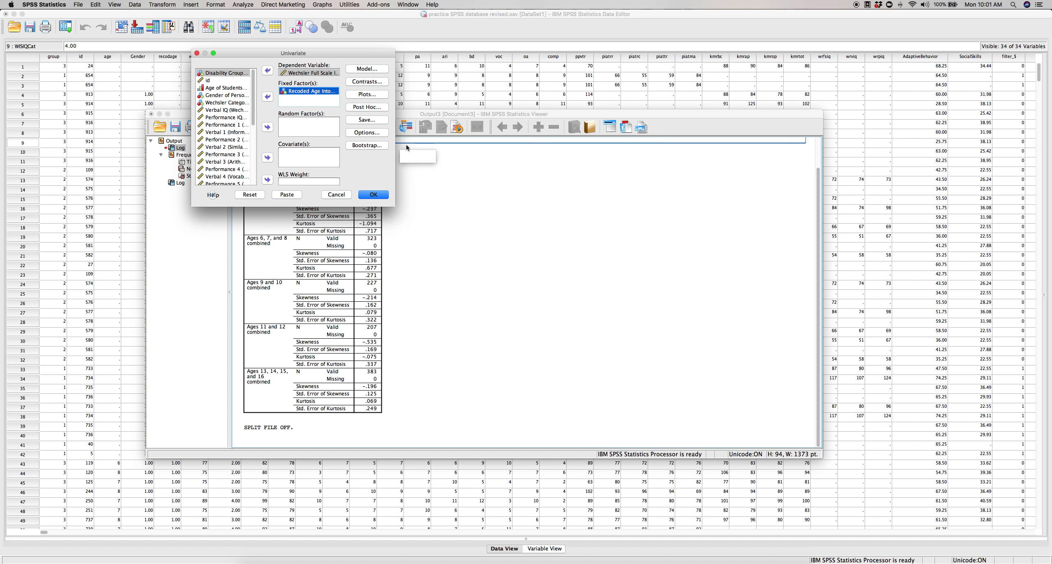
Add recodage to the displayed estimated marginal means in the Univariate options, keeping descriptive statistics and estimates of effect size
click(360, 132)
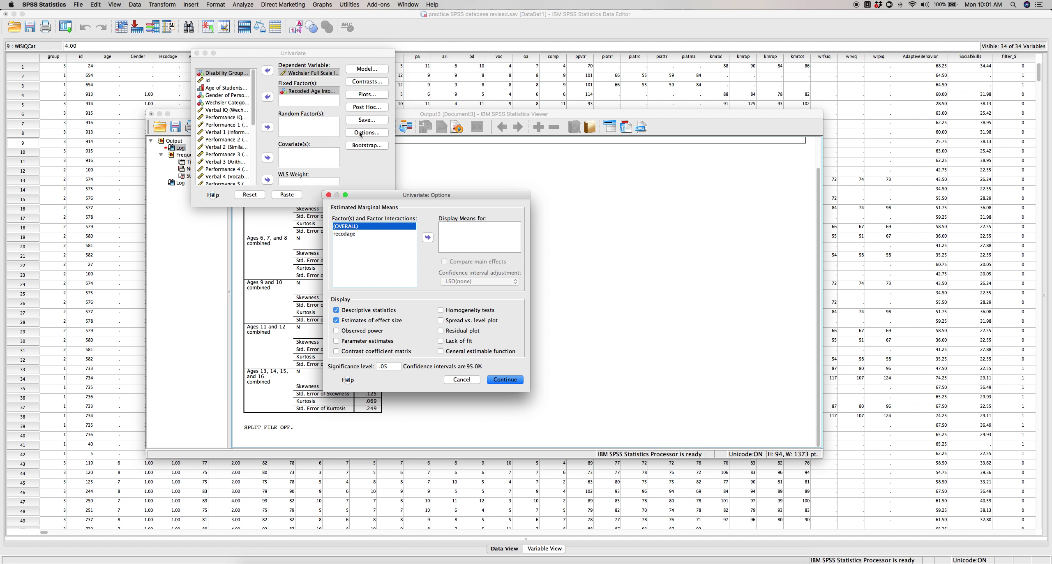
click(359, 233)
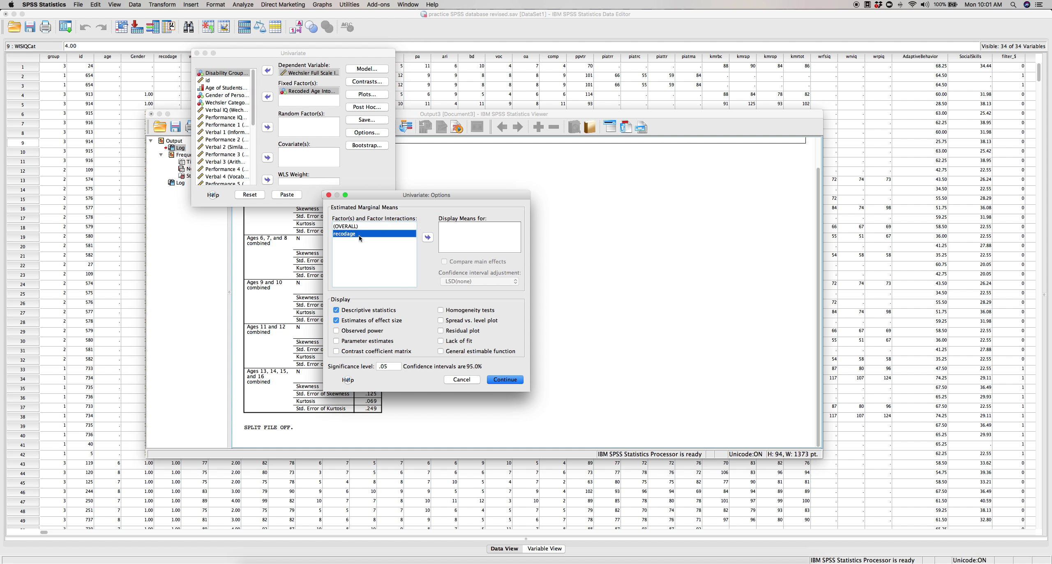
click(427, 237)
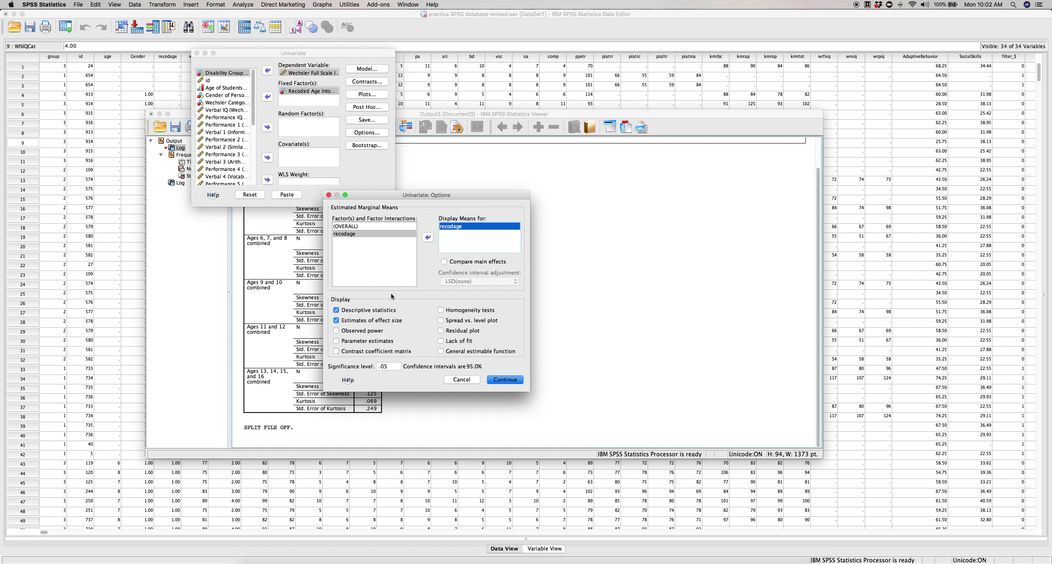
click(511, 380)
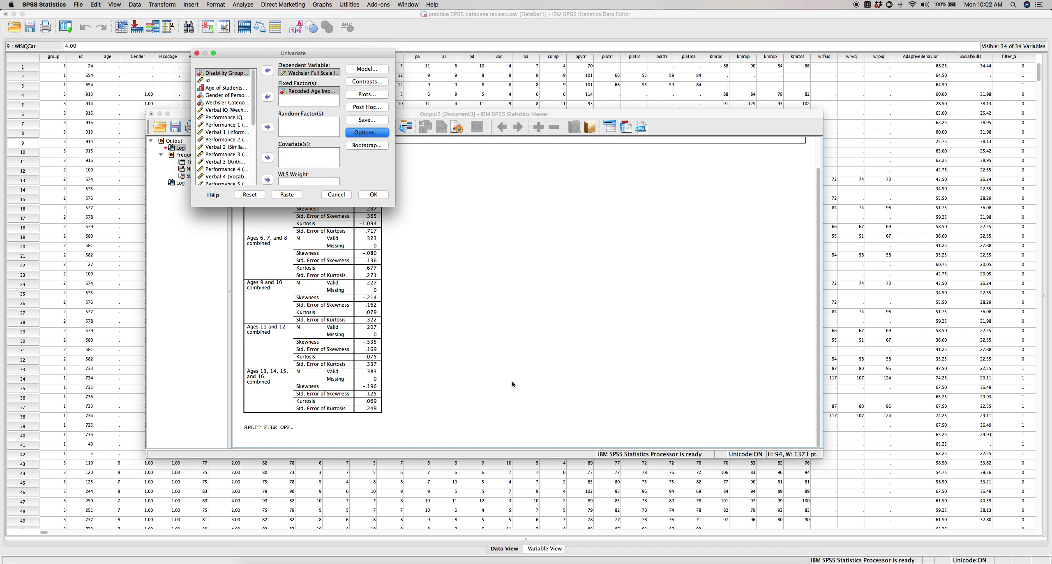
Check the Scheffe post hoc test for recodage and run the Univariate analysis
click(375, 108)
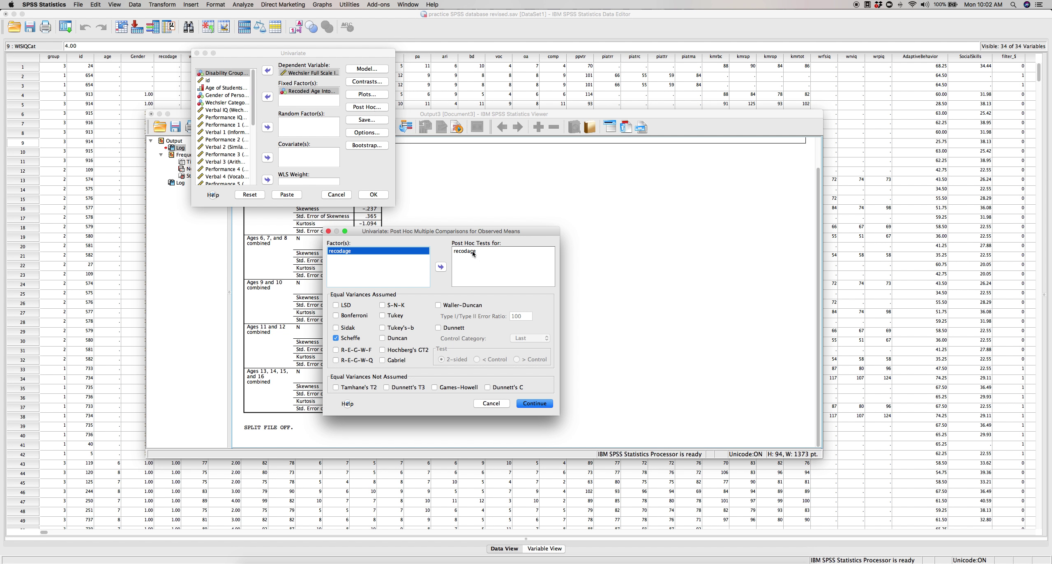
click(472, 251)
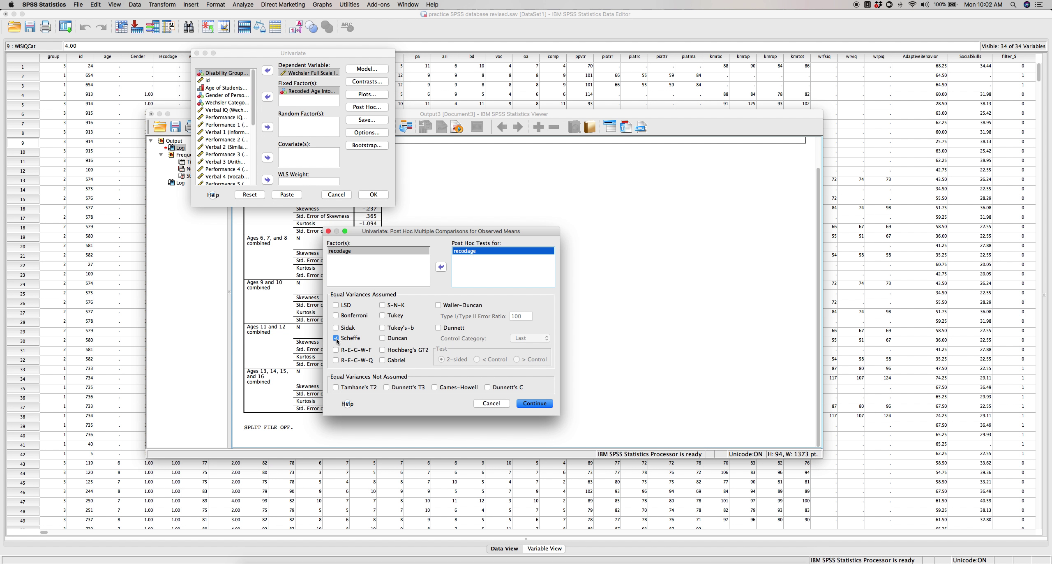
click(535, 404)
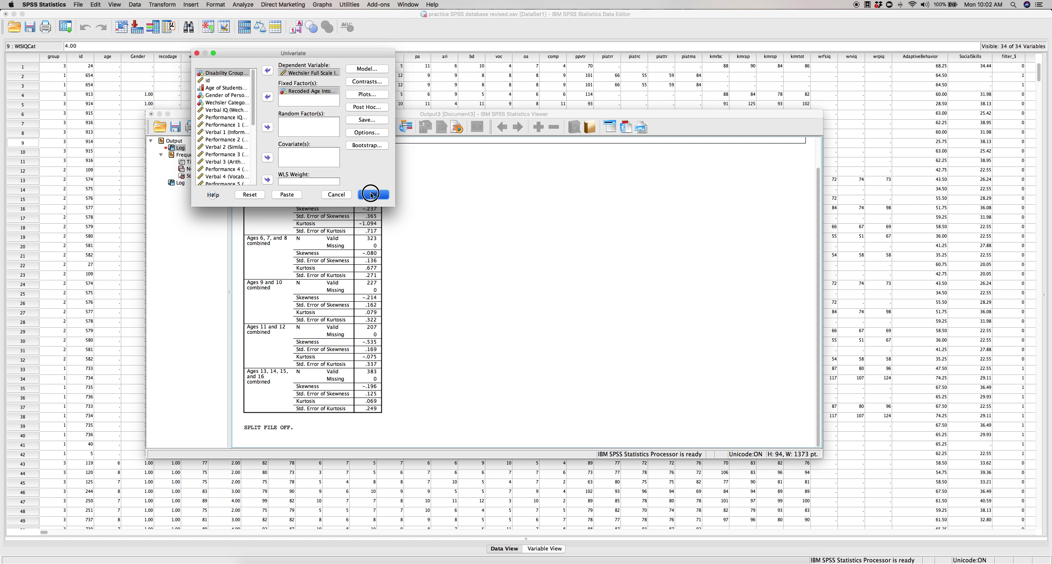
key(Return)
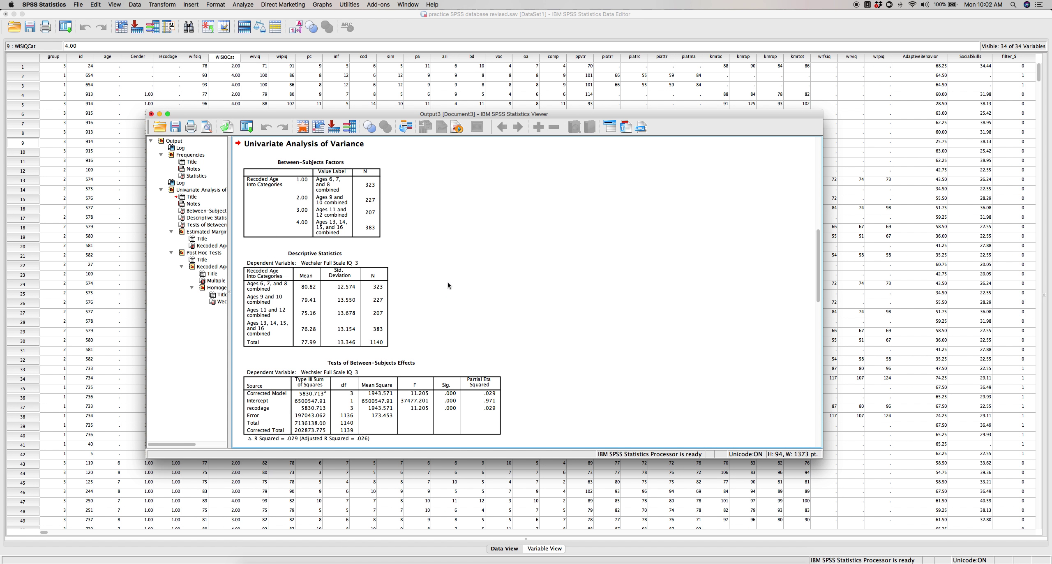
Examine the descriptive statistics and the Tests of Between-Subjects Effects table in the Univariate output, including the recodage row
scroll(448, 284, down, 3)
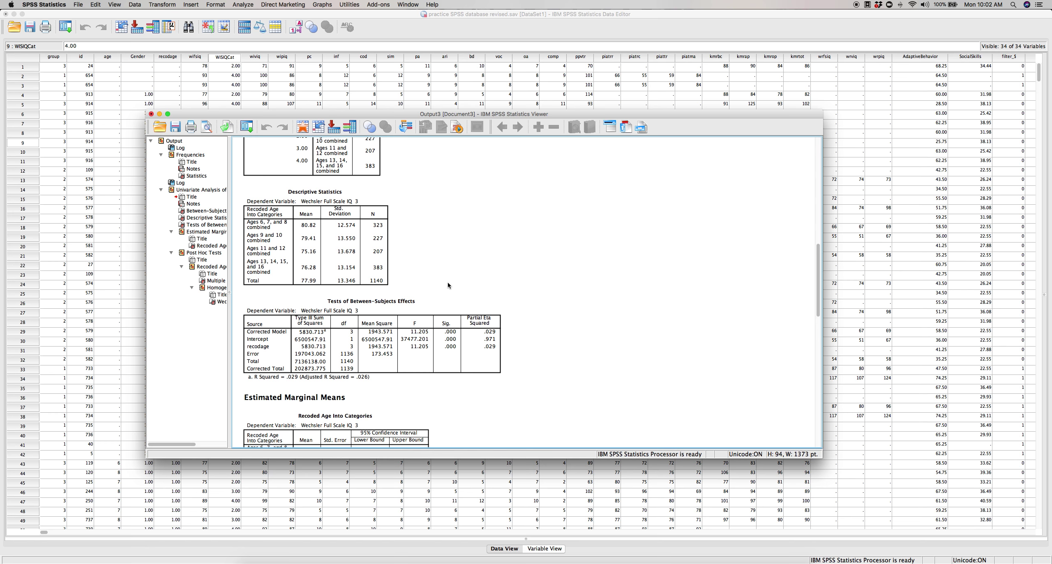
scroll(447, 282, down, 5)
click(447, 281)
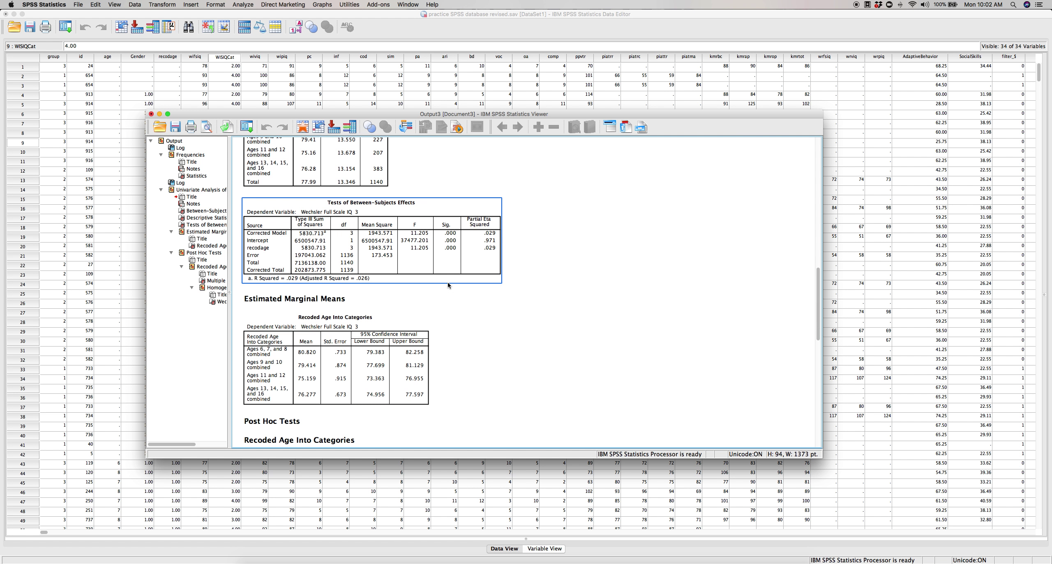
click(533, 246)
click(420, 235)
click(580, 277)
Review the post hoc output, examining the Scheffe Multiple Comparisons table for the recoded age categories
scroll(590, 281, down, 15)
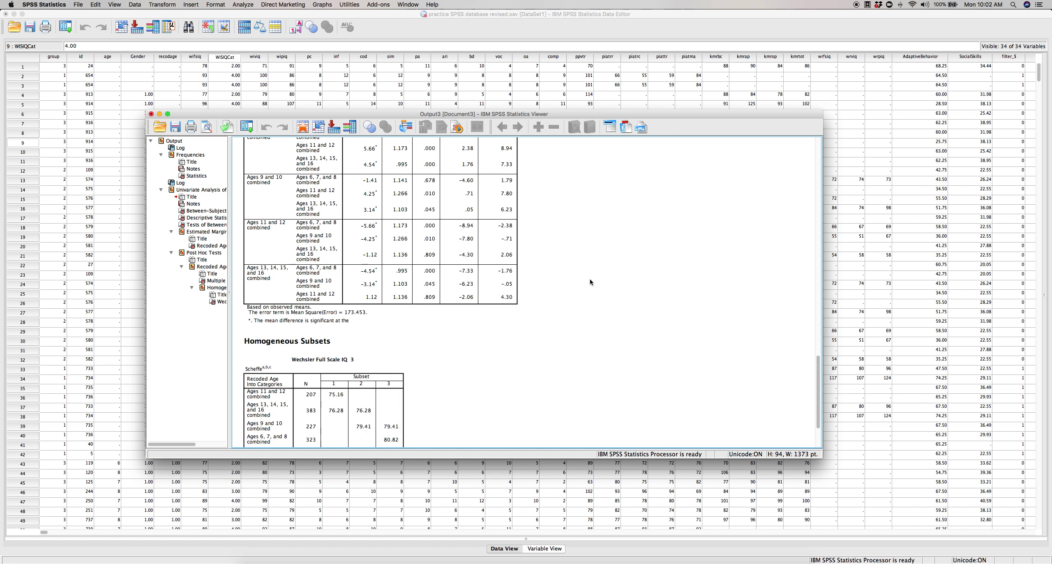
scroll(590, 282, up, 5)
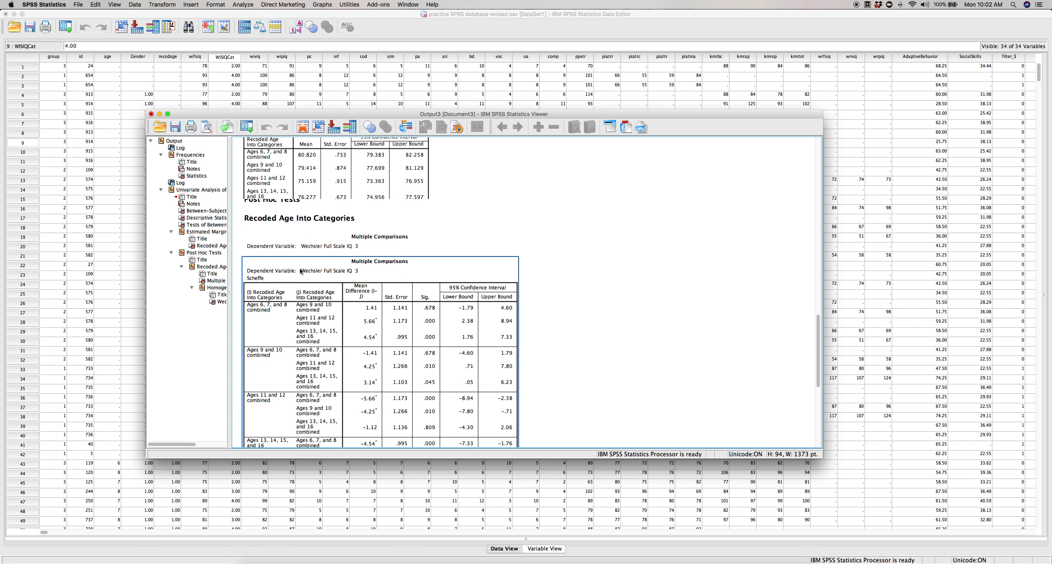
click(313, 243)
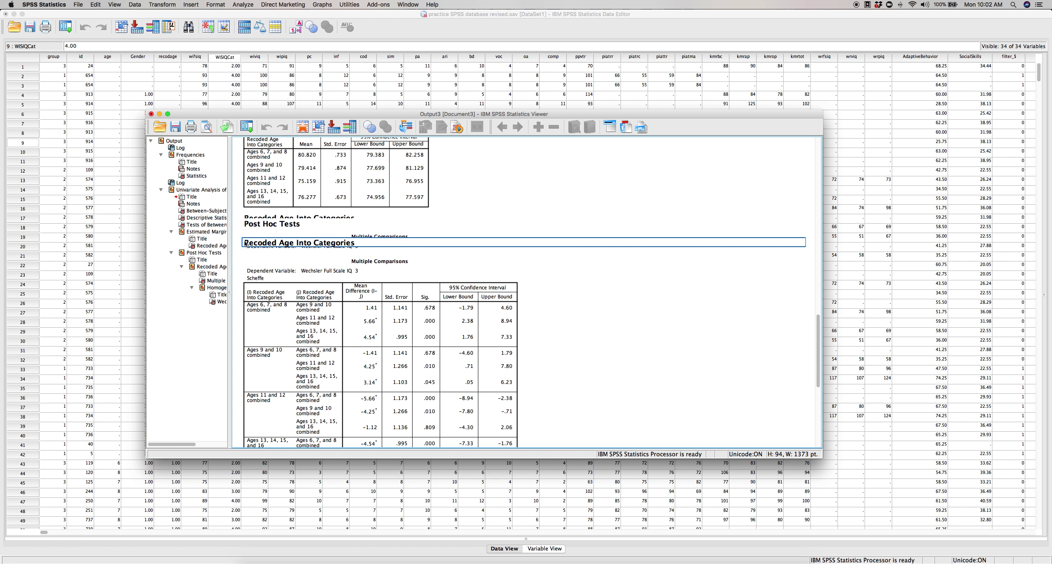
click(463, 352)
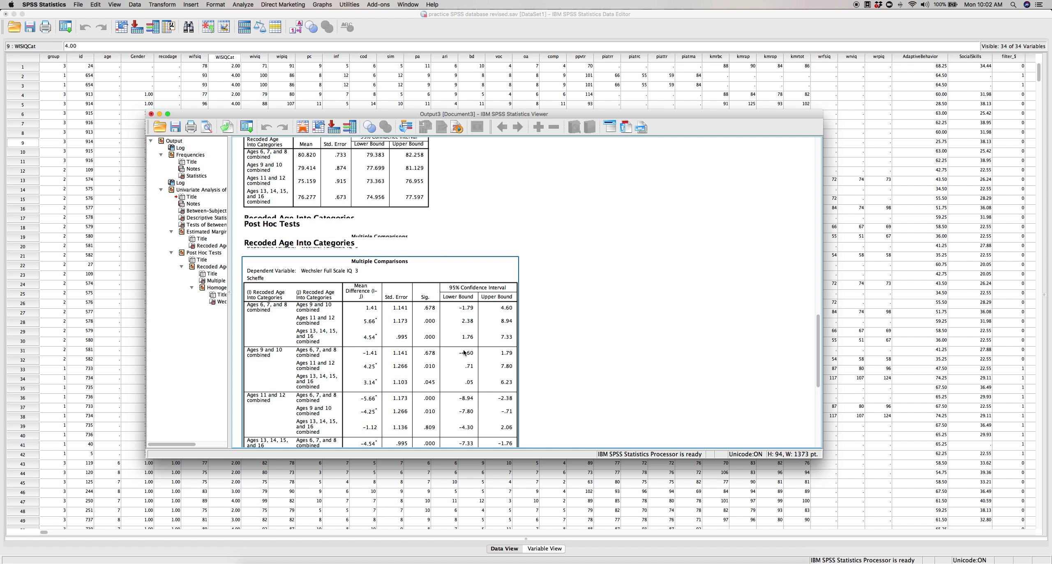
scroll(464, 352, down, 2)
click(534, 439)
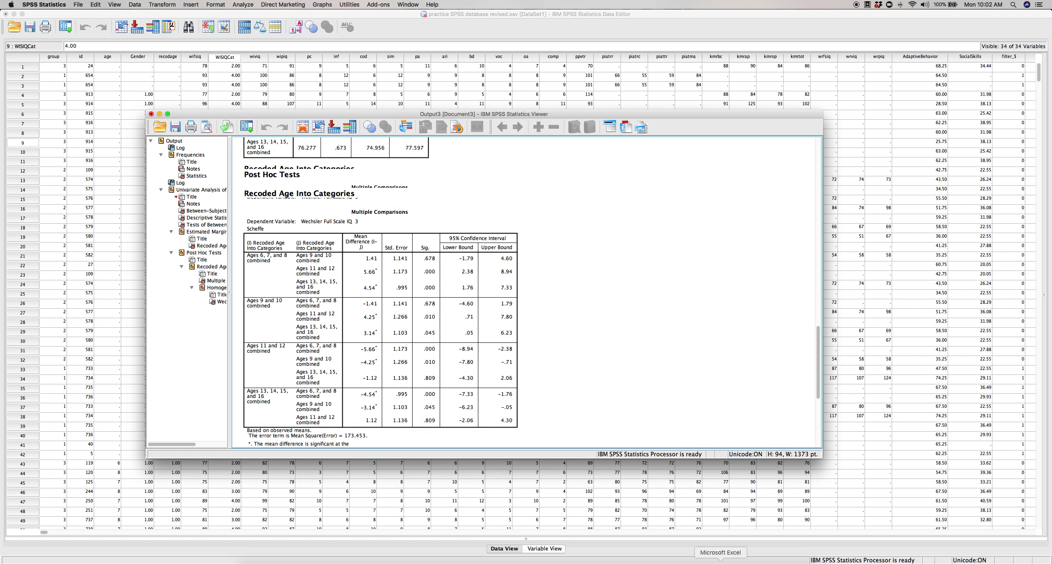
Switch to the ANOVA Numerical Sentence document in Word and enlarge it to 220% to examine how the F statistic is reported
right_click(545, 561)
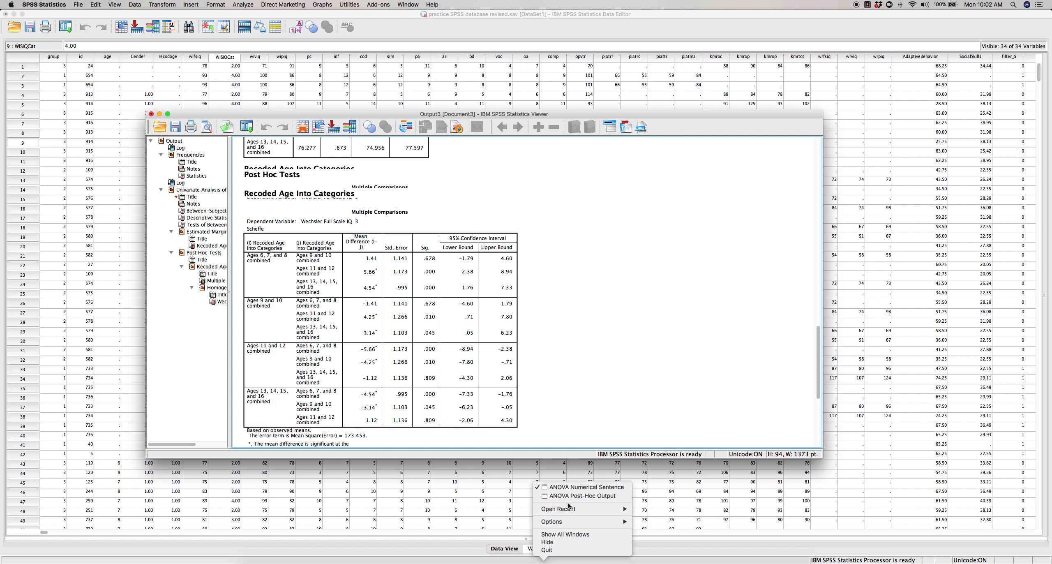
click(571, 489)
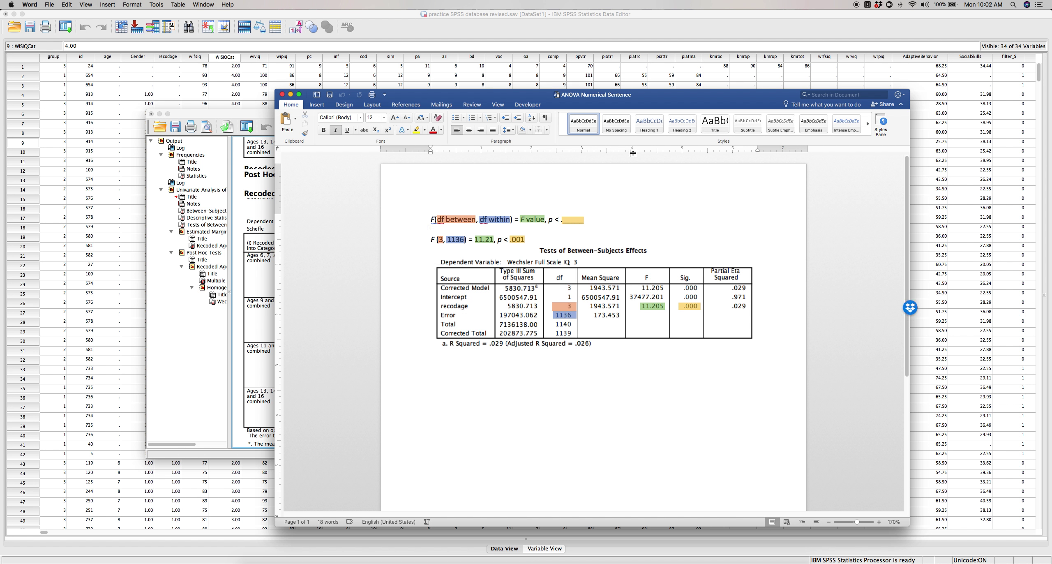
drag(655, 101, 521, 40)
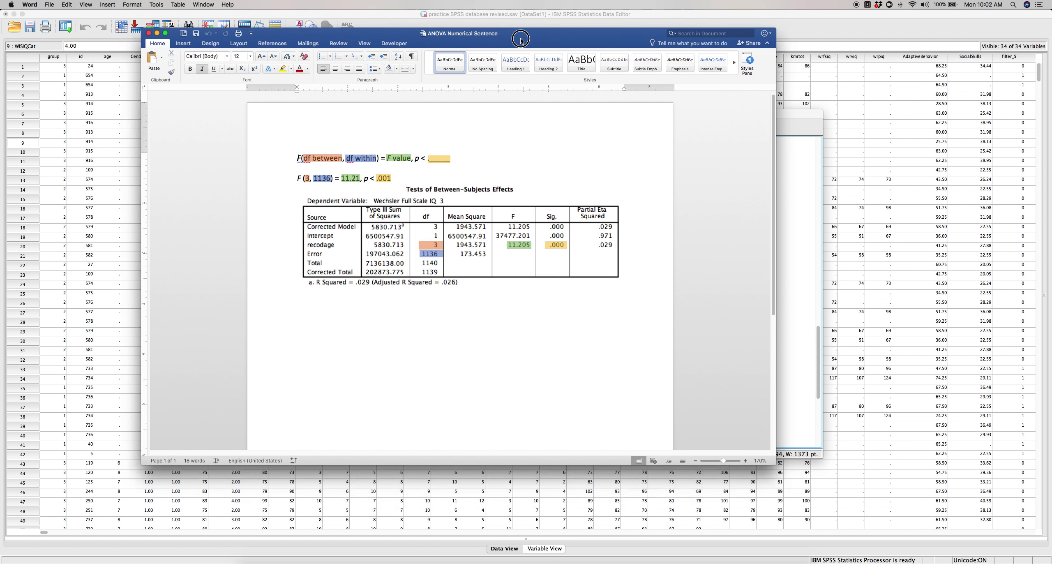
click(744, 460)
click(744, 460)
click(745, 460)
click(745, 461)
click(745, 460)
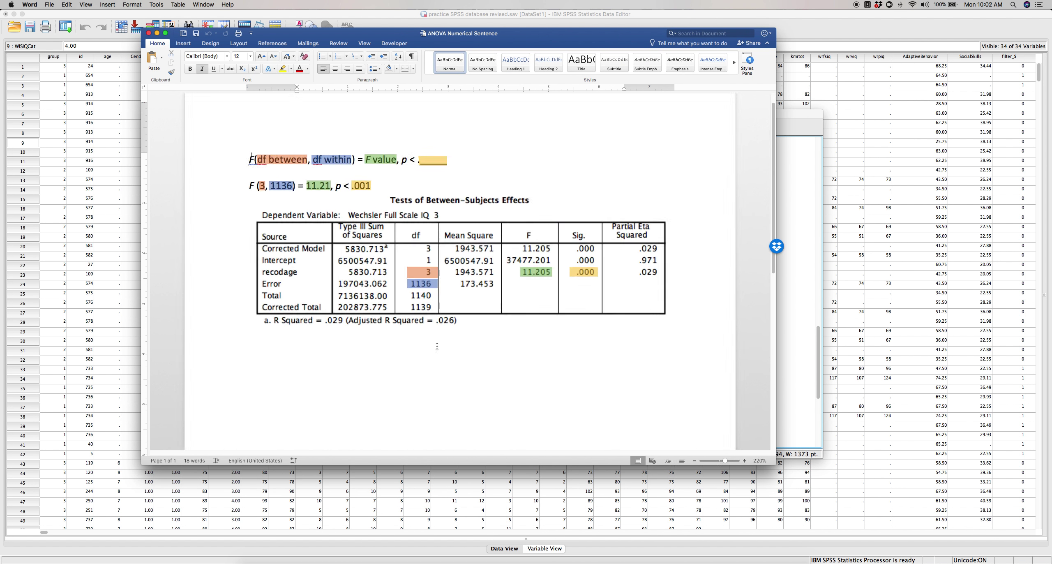
scroll(440, 340, up, 1)
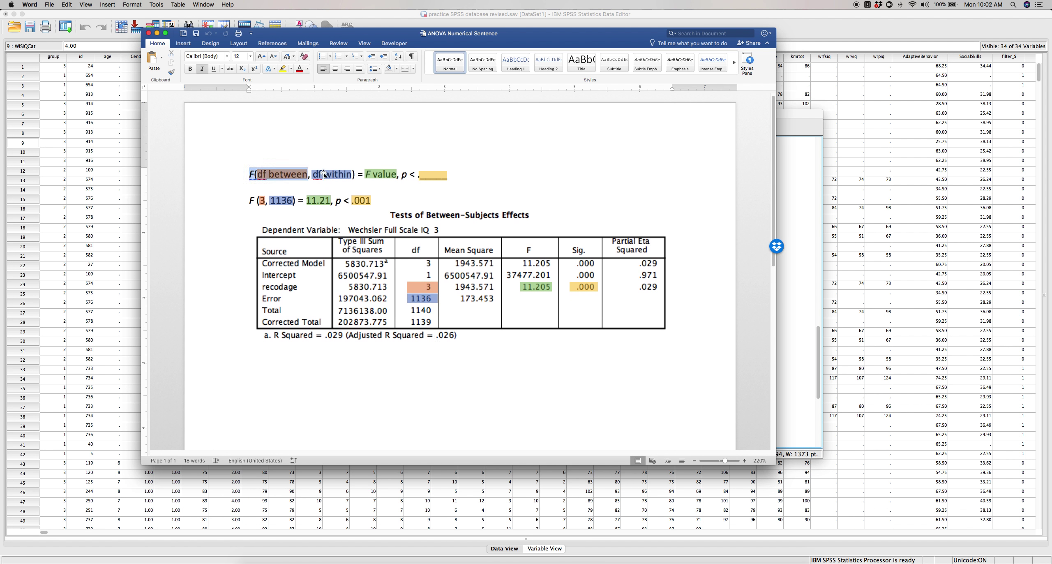
click(498, 195)
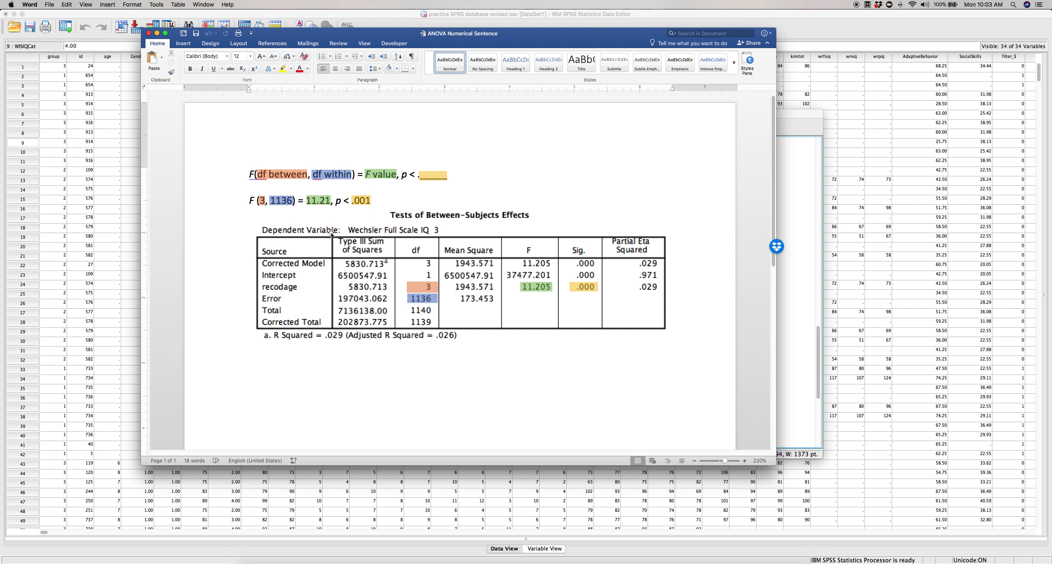
Bring up the ANOVA Post-Hoc Output document and examine the highlighted significance values and crossed-out duplicate rows in its Multiple Comparisons table
right_click(544, 556)
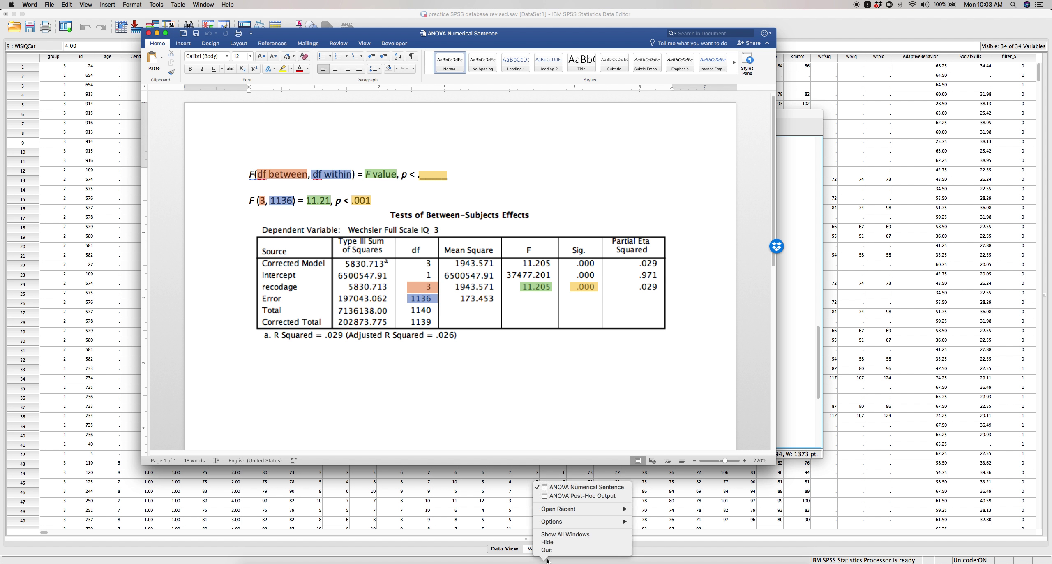
click(582, 495)
scroll(707, 227, down, 3)
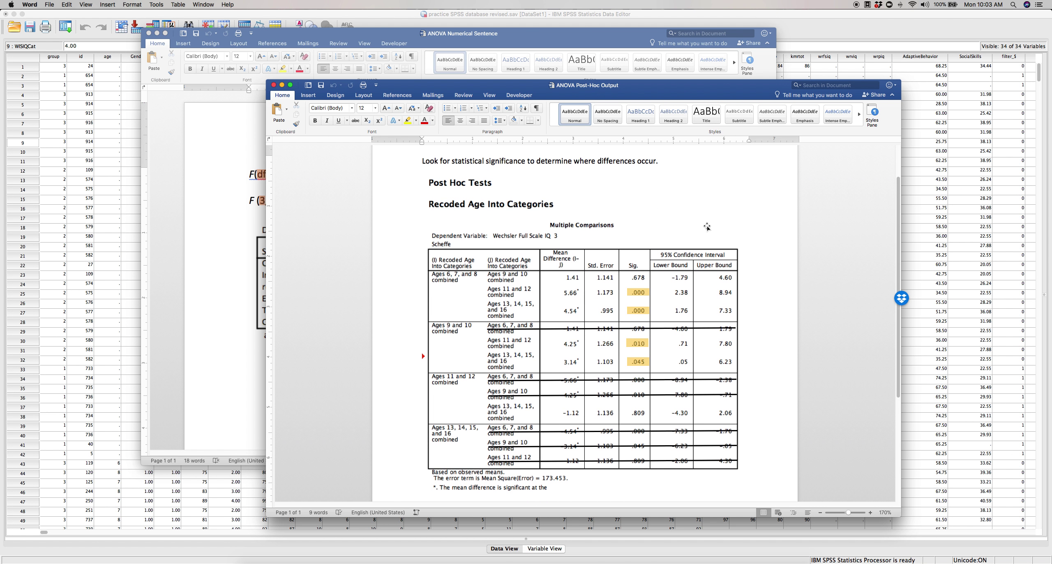
scroll(706, 227, up, 1)
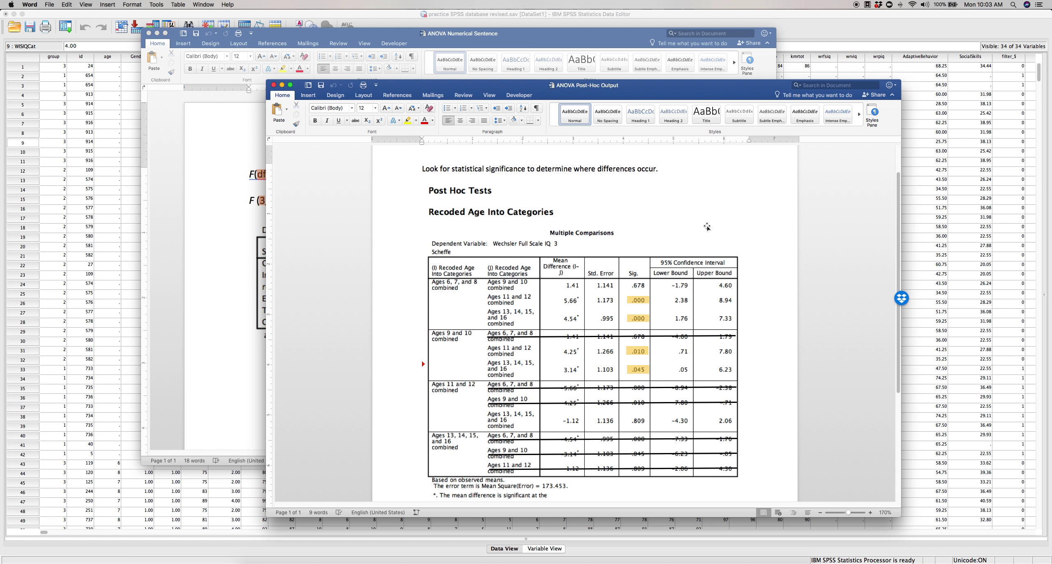
scroll(707, 227, down, 3)
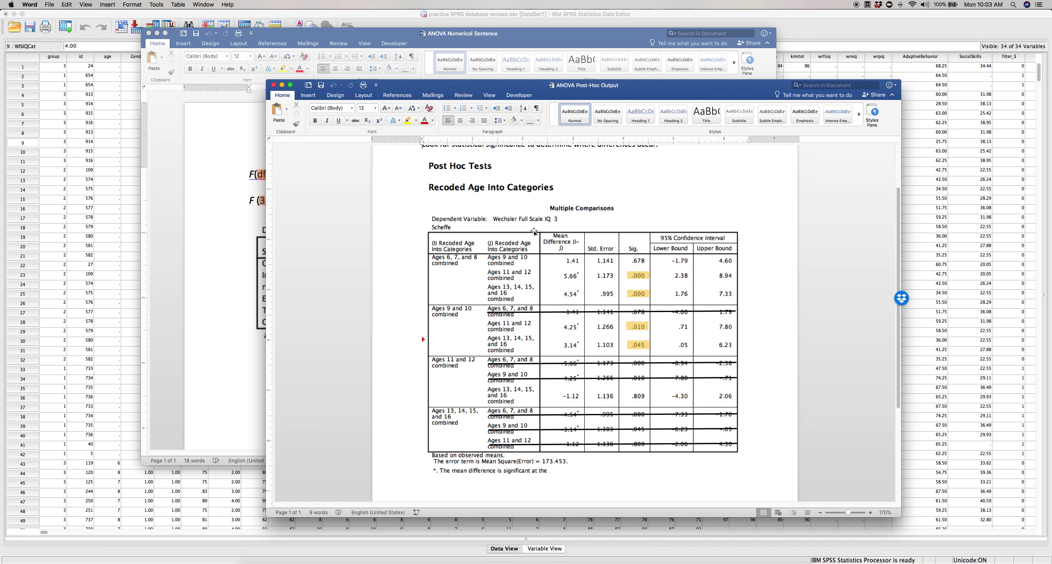
scroll(534, 231, up, 2)
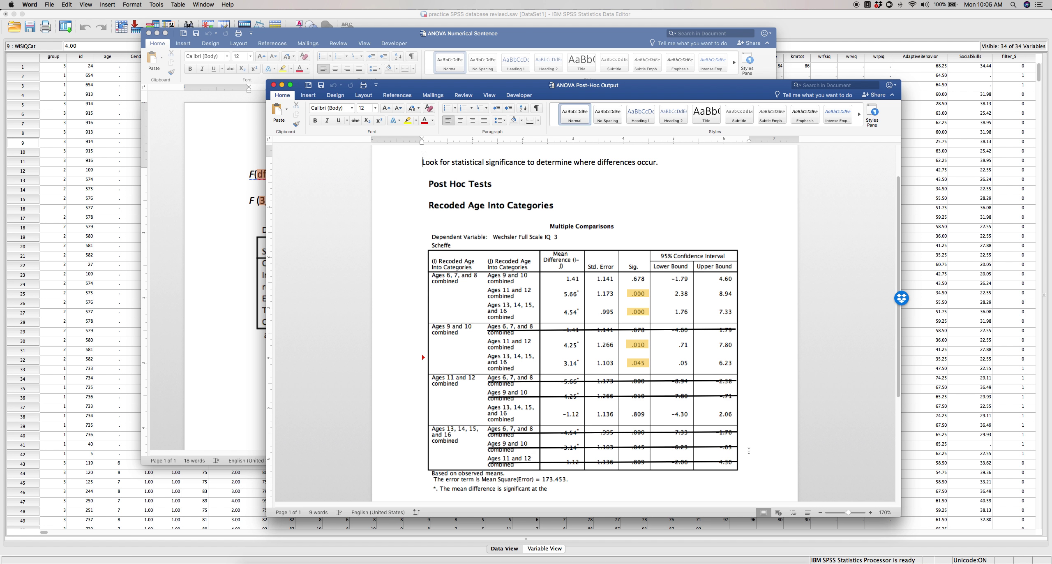
scroll(756, 390, down, 3)
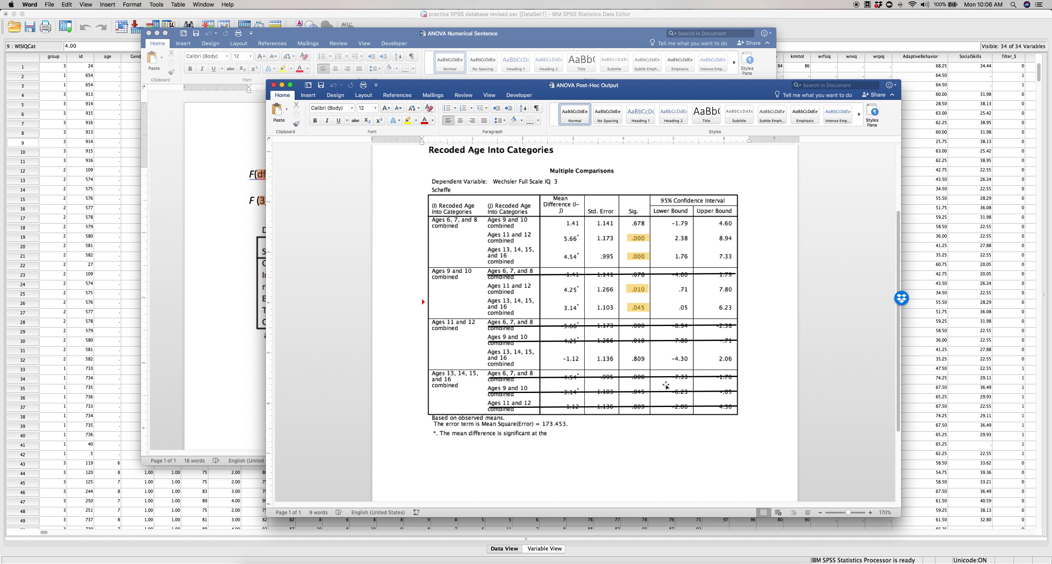
right_click(742, 562)
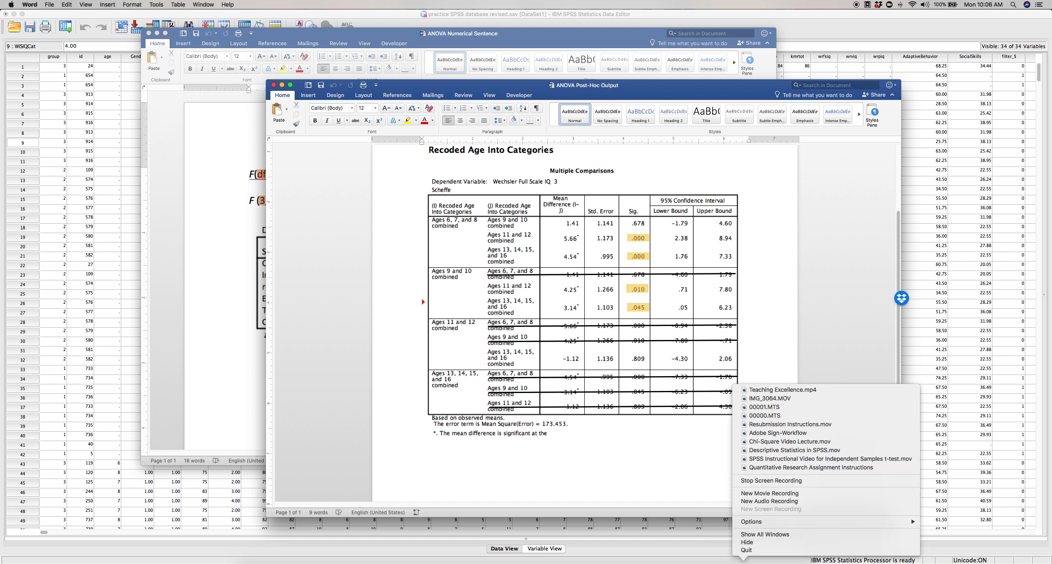